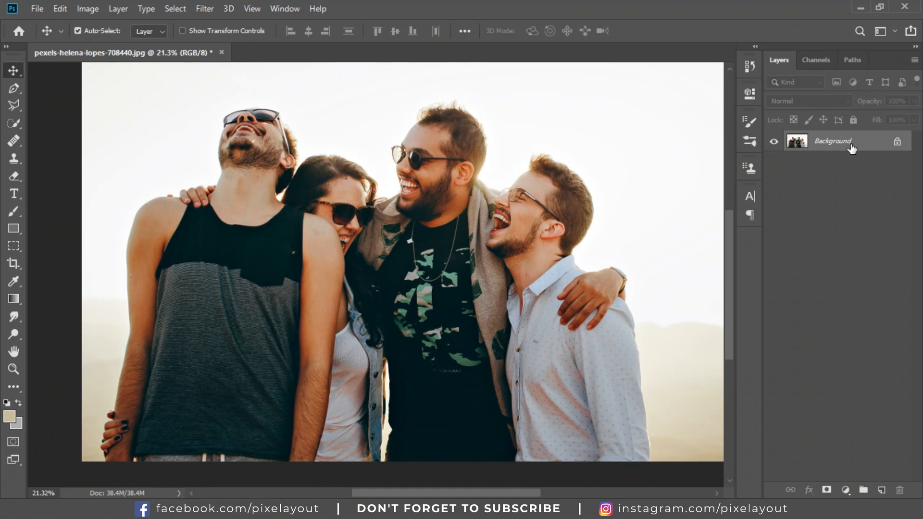
Duplicate the Background layer and hide the original Background layer
drag(851, 149, 882, 490)
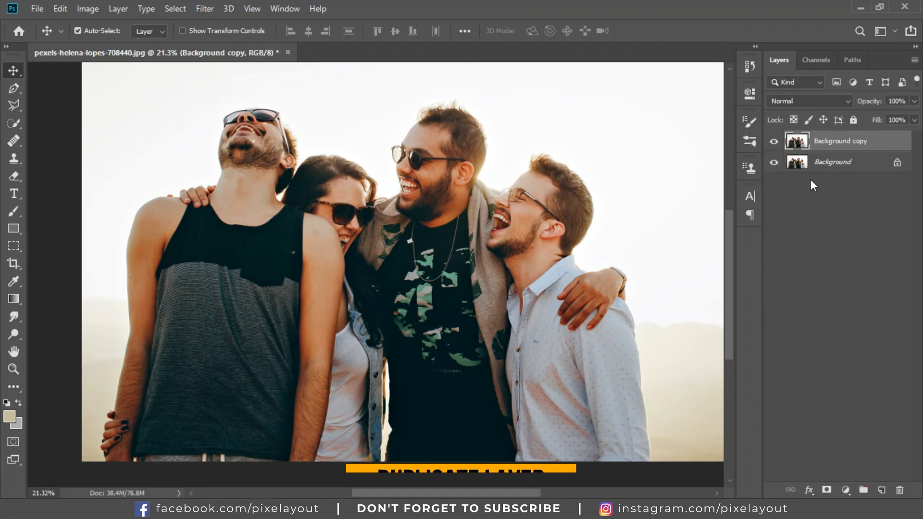
click(774, 162)
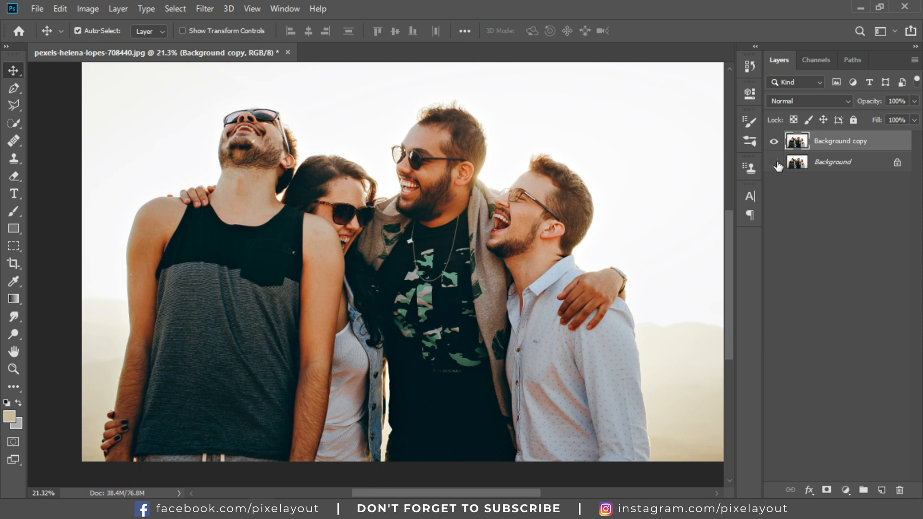
Start a Polygonal Lasso outline at the photo's bottom edge and trace up the tank-top man's arm where it meets the woman
click(14, 105)
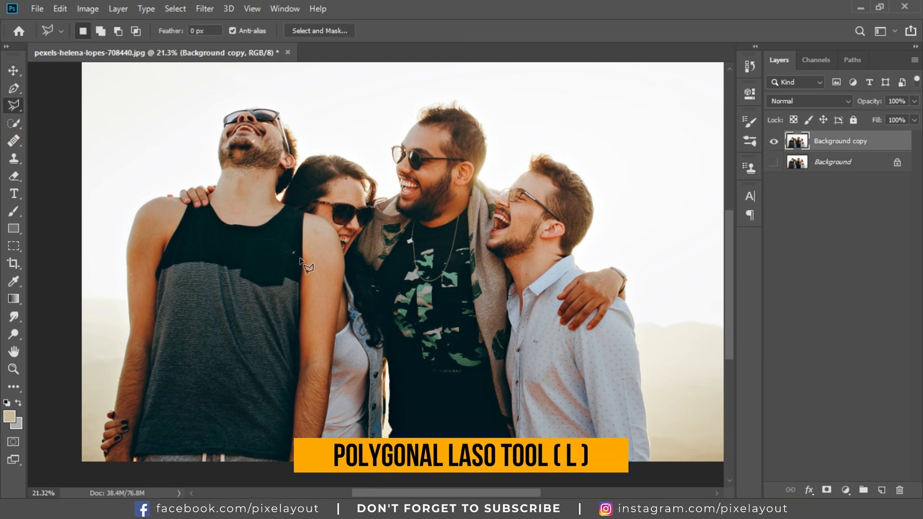
scroll(341, 317, down, 3)
scroll(341, 318, up, 4)
click(293, 384)
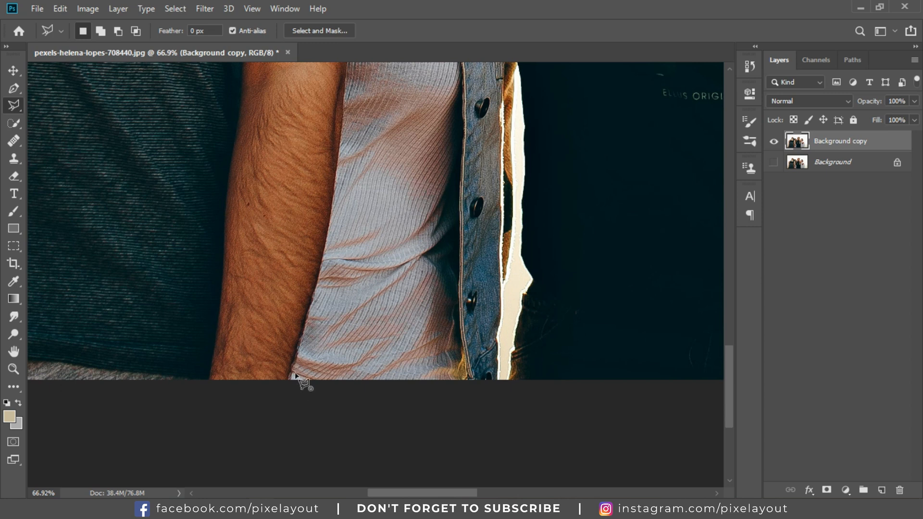
click(345, 192)
scroll(344, 257, up, 5)
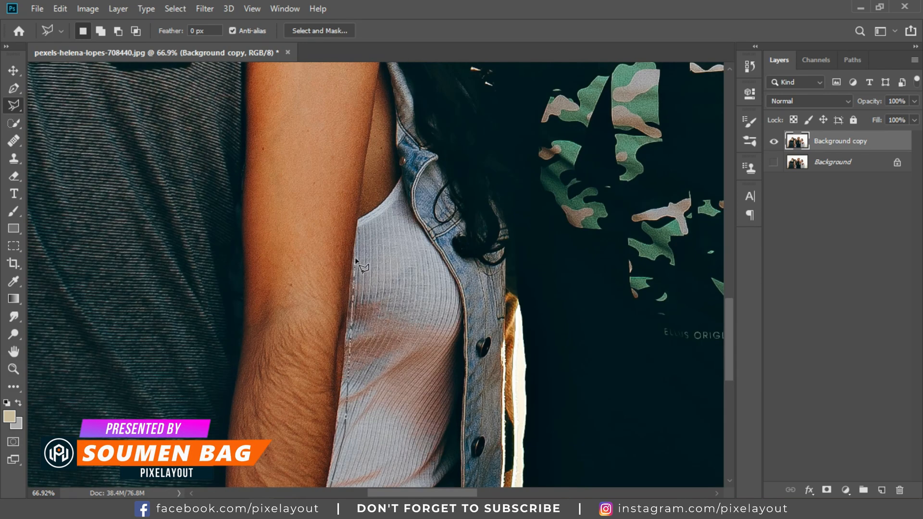
scroll(356, 262, up, 4)
click(361, 392)
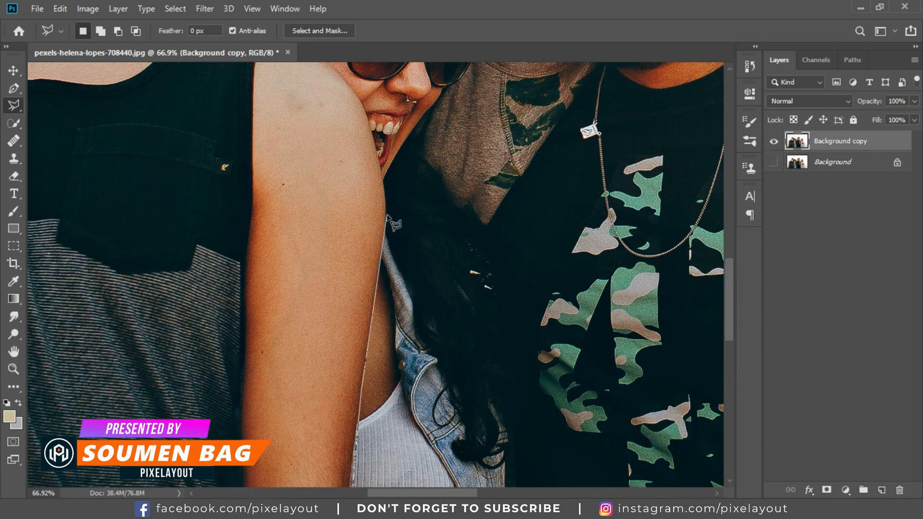
click(387, 215)
scroll(387, 216, up, 3)
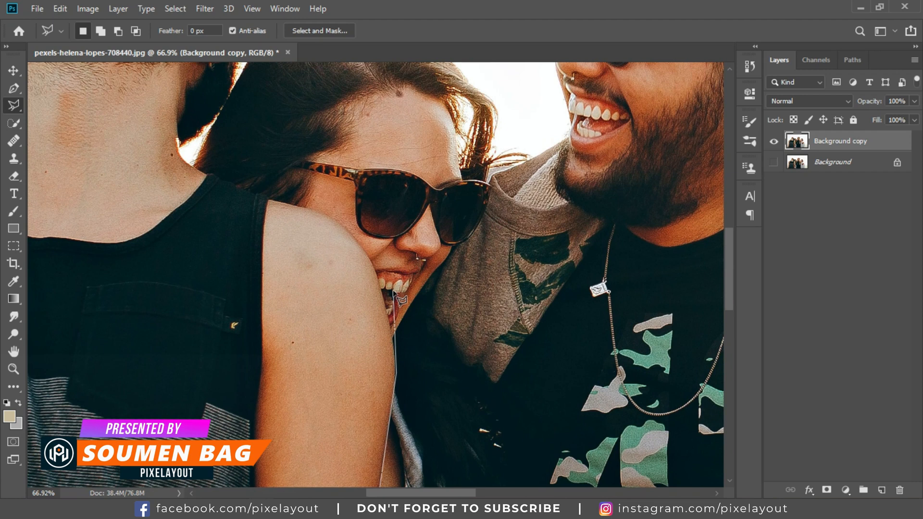
Continue the lasso outline over the man's shoulder, past the woman's mouth and hair, to the base of his neck
click(395, 337)
drag(391, 304, 406, 354)
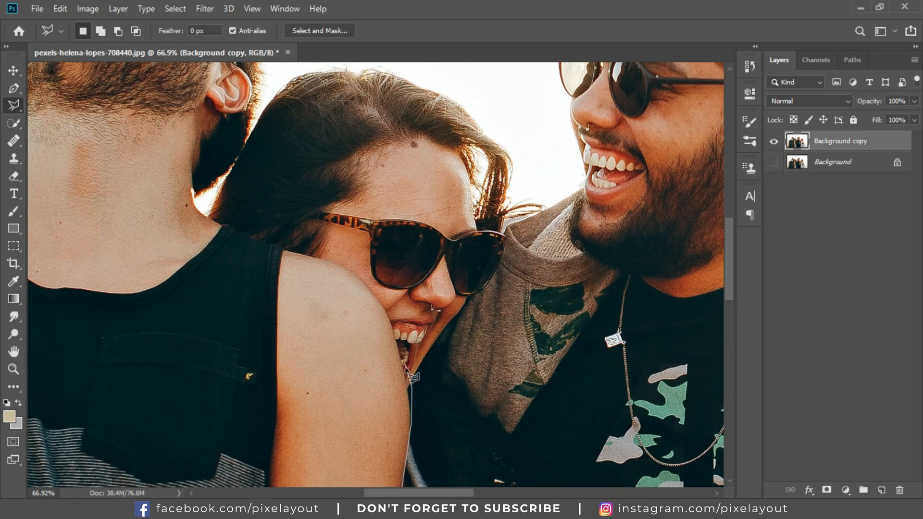
click(390, 317)
click(327, 262)
click(288, 252)
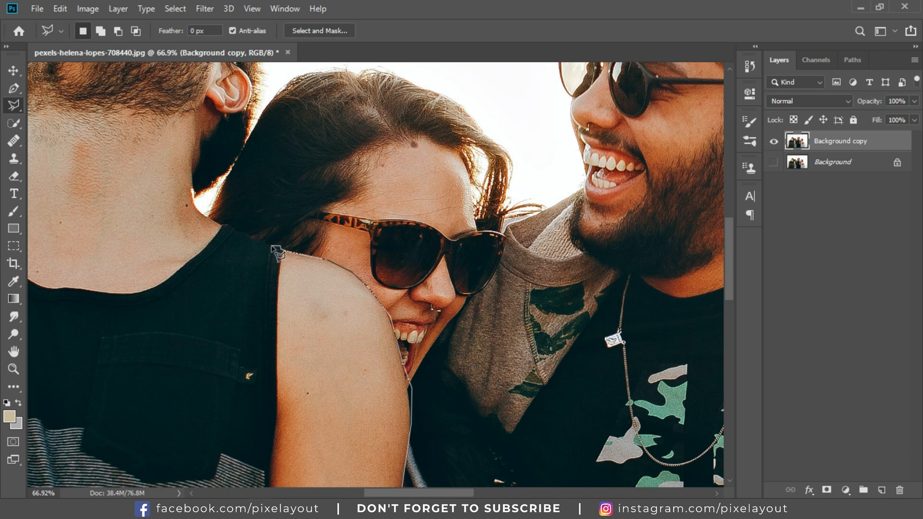
click(240, 230)
click(210, 212)
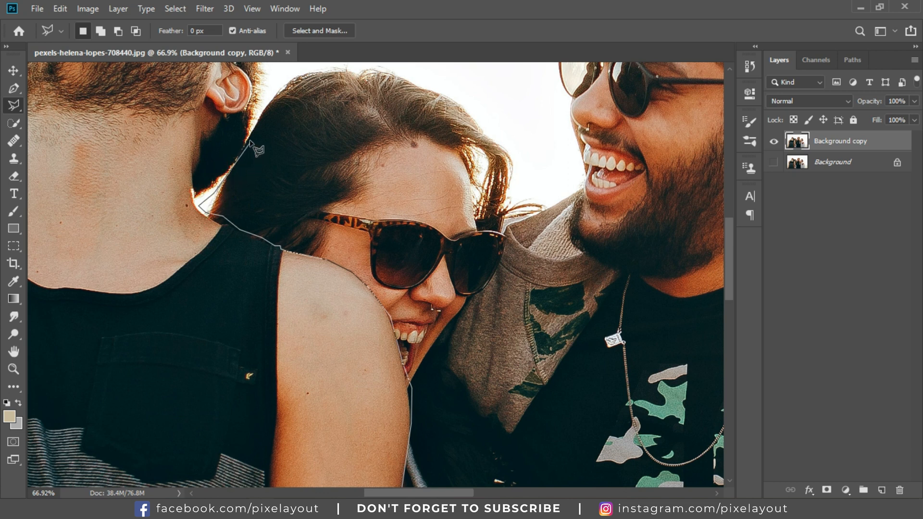
Extend the lasso outline up along the man's beard and through the bright background beside his head
click(256, 124)
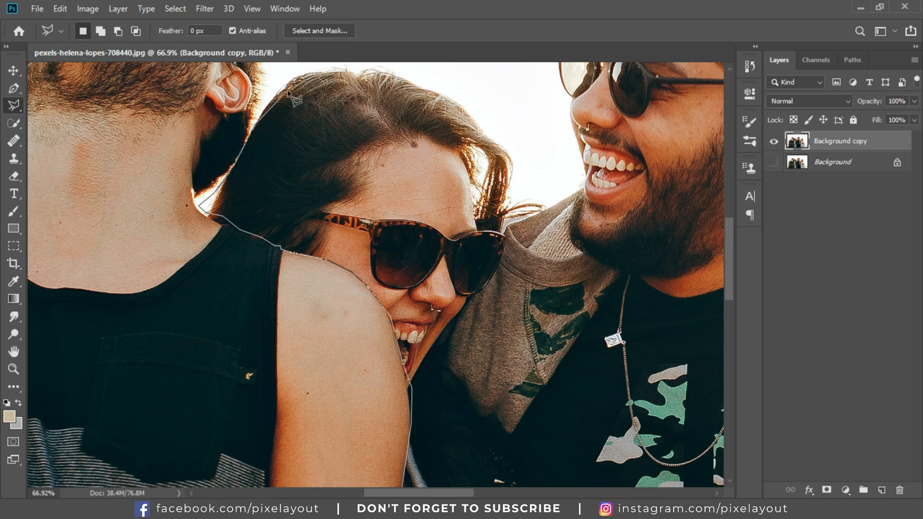
click(304, 223)
key(BackSpace)
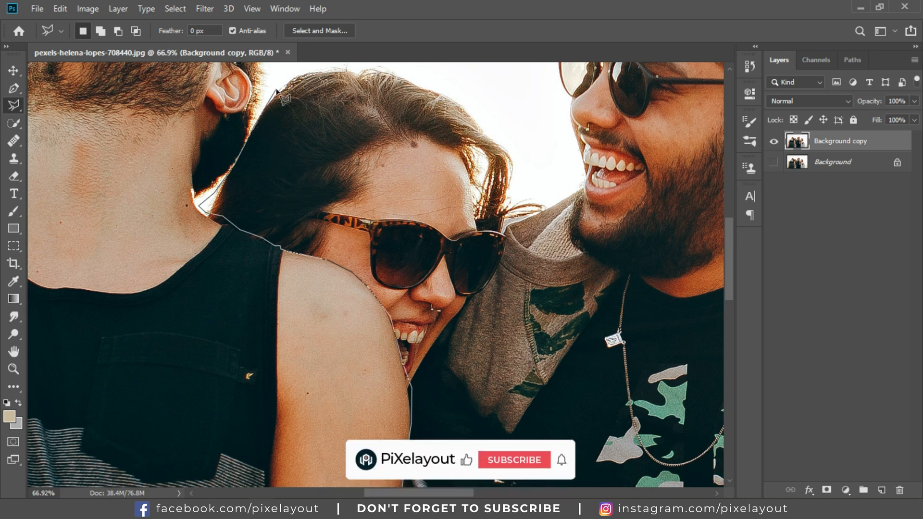
key(space)
drag(276, 90, 286, 270)
click(291, 216)
click(315, 109)
key(space)
drag(287, 100, 522, 316)
Close the lasso outline around the man by running it outside the photo's top, left and bottom edges
key(ctrl+minus)
click(427, 172)
click(211, 136)
click(145, 191)
click(138, 331)
key(space)
mouse_move(169, 385)
mouse_down()
mouse_move(164, 216)
mouse_move(165, 254)
mouse_up()
click(140, 453)
click(278, 466)
click(370, 460)
click(392, 435)
scroll(370, 430, down, 5)
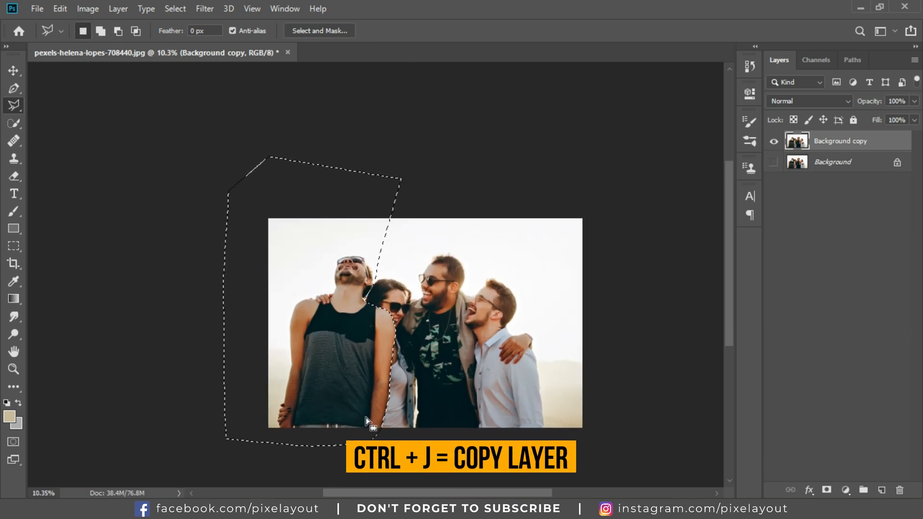
Copy the selected man to a new layer and check the cut-out by toggling the visibility of Background copy
key(ctrl+j)
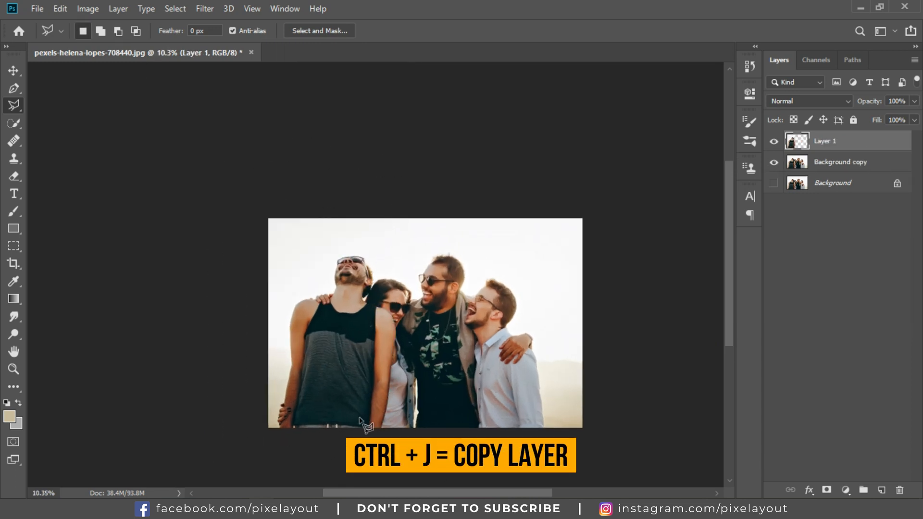
scroll(442, 436, up, 2)
scroll(469, 408, down, 2)
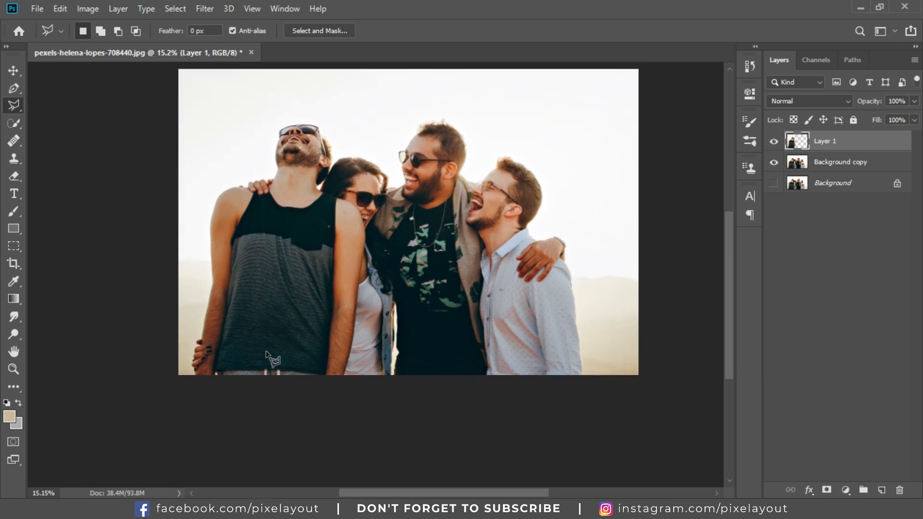
scroll(363, 320, up, 2)
scroll(363, 320, up, 1)
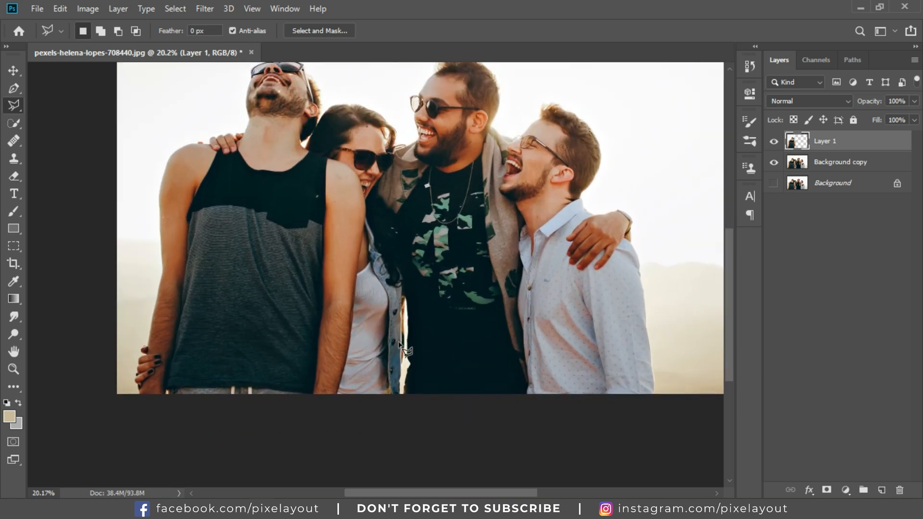
click(774, 163)
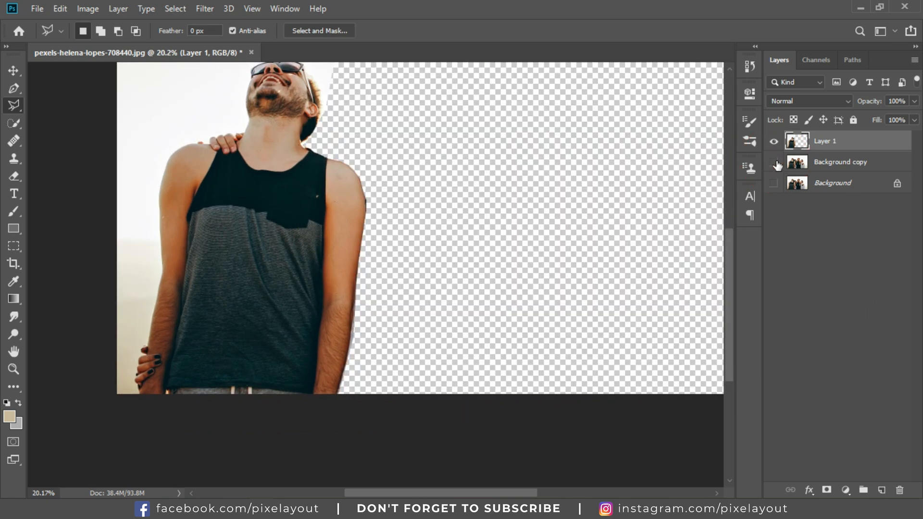
click(773, 162)
scroll(305, 228, down, 5)
click(774, 163)
click(773, 163)
Move the cut-out man on Layer 1 horizontally about 4.7 in toward the other men, covering most of the woman
click(13, 70)
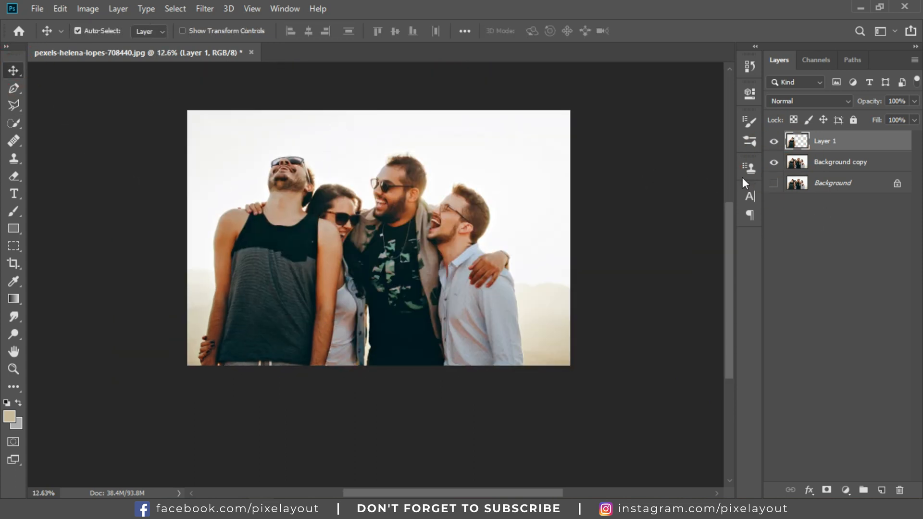
mouse_move(279, 294)
mouse_down()
mouse_move(270, 293)
mouse_move(312, 293)
mouse_move(289, 293)
mouse_up()
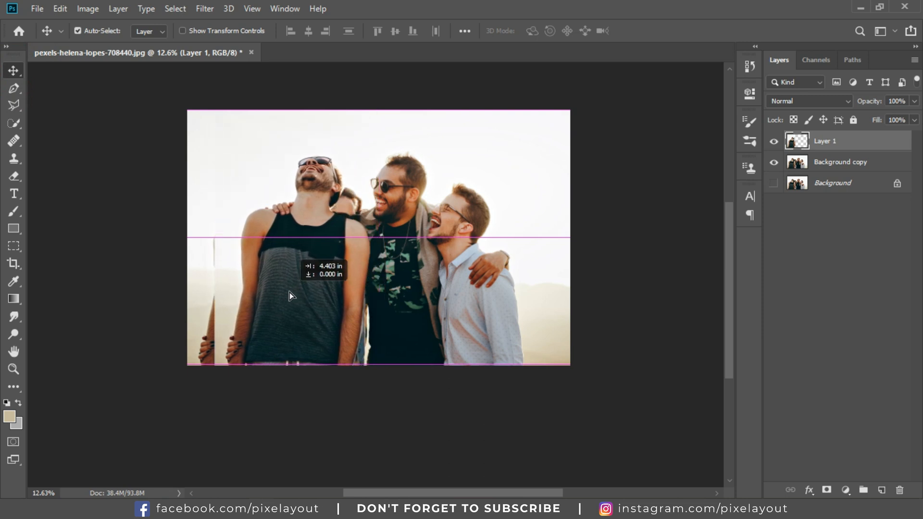
drag(289, 292, 291, 292)
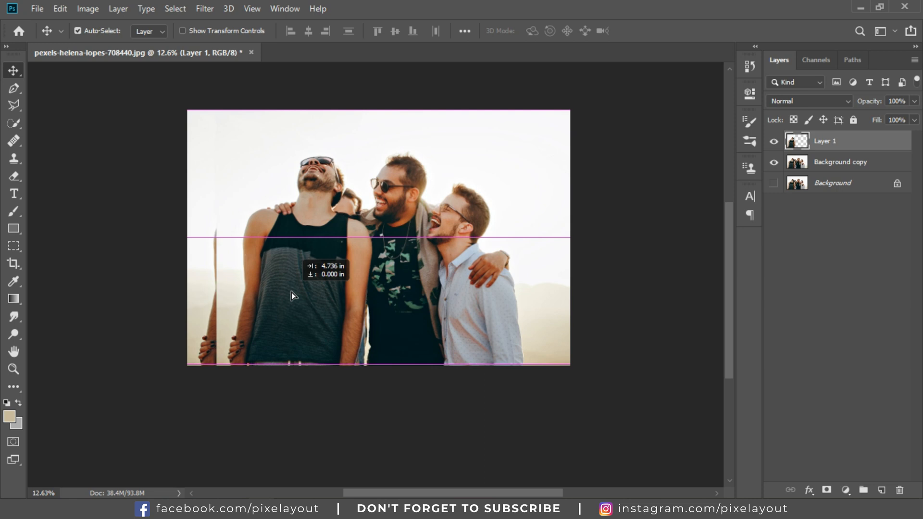
drag(291, 292, 291, 292)
On Background copy, sample the cream background colour and brush over the woman's jacket remnants beside the man's forearm
scroll(414, 286, up, 5)
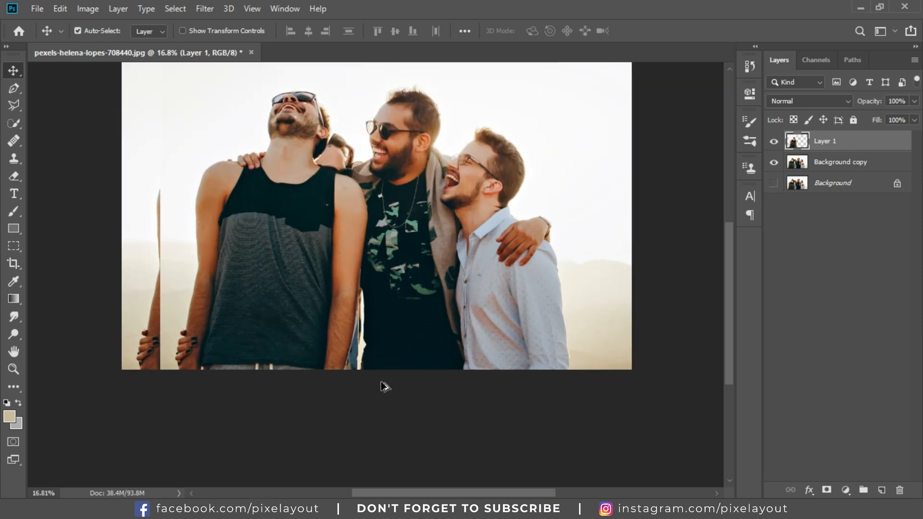
click(830, 165)
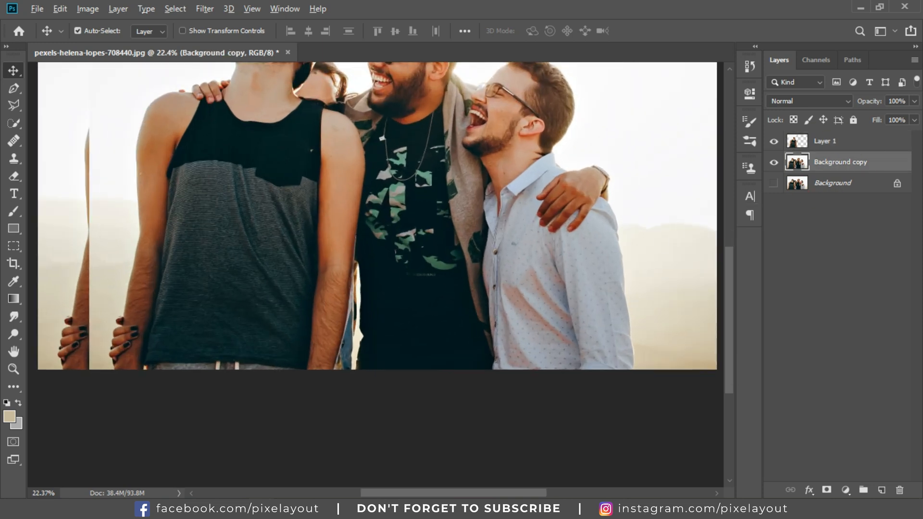
scroll(342, 308, up, 8)
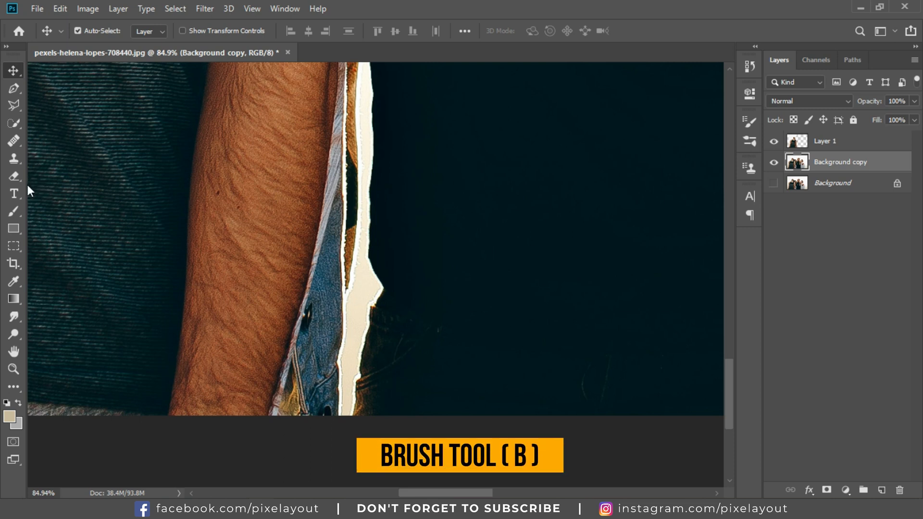
click(13, 210)
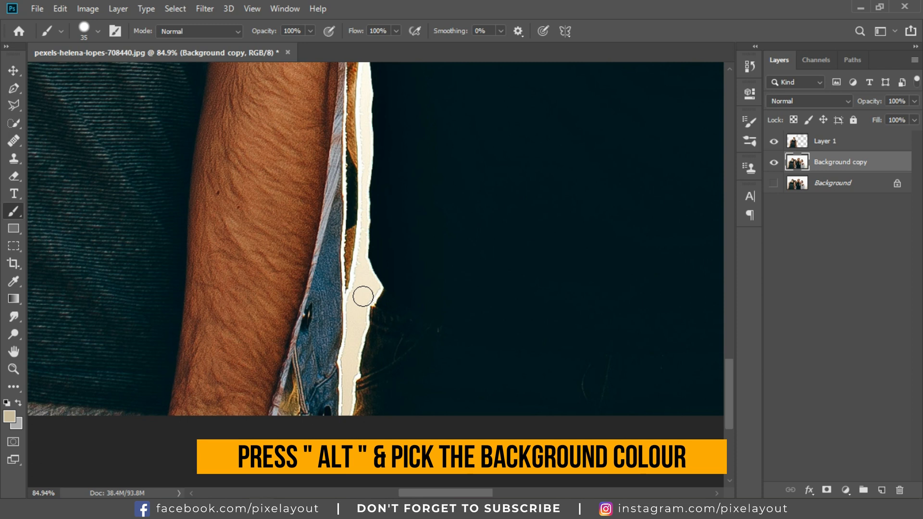
mouse_move(345, 298)
mouse_down()
mouse_move(347, 266)
mouse_move(338, 348)
mouse_move(330, 313)
mouse_move(351, 212)
mouse_move(319, 413)
mouse_move(344, 371)
mouse_move(323, 325)
mouse_move(290, 423)
mouse_up()
mouse_move(323, 296)
mouse_down()
mouse_move(288, 419)
mouse_move(325, 215)
mouse_up()
scroll(271, 423, up, 3)
mouse_move(308, 365)
mouse_down()
mouse_move(320, 204)
mouse_move(321, 293)
mouse_move(332, 246)
mouse_move(332, 318)
mouse_move(339, 242)
mouse_move(337, 338)
mouse_up()
mouse_move(305, 258)
mouse_down()
mouse_move(300, 413)
mouse_move(339, 284)
mouse_move(337, 182)
mouse_up()
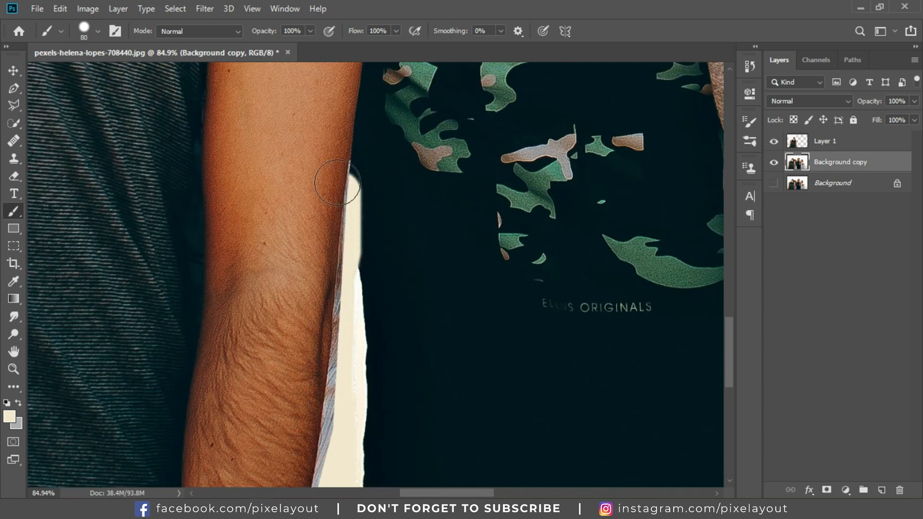
Refine the painted cream gap between the man's arm and the black T-shirt up to its tapered end with the size 80 brush
scroll(333, 352, up, 2)
mouse_move(325, 402)
mouse_down()
mouse_move(334, 271)
mouse_move(325, 214)
mouse_move(336, 247)
mouse_up()
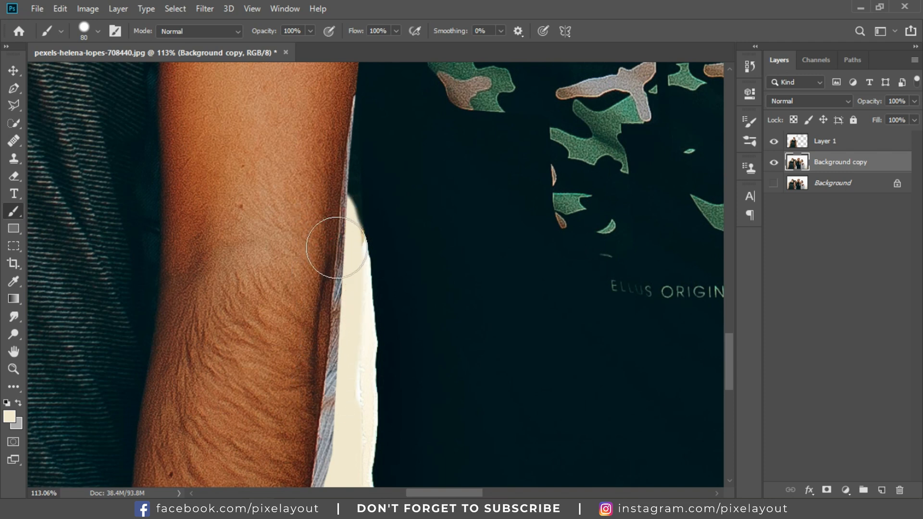
scroll(329, 216, up, 3)
drag(326, 166, 330, 277)
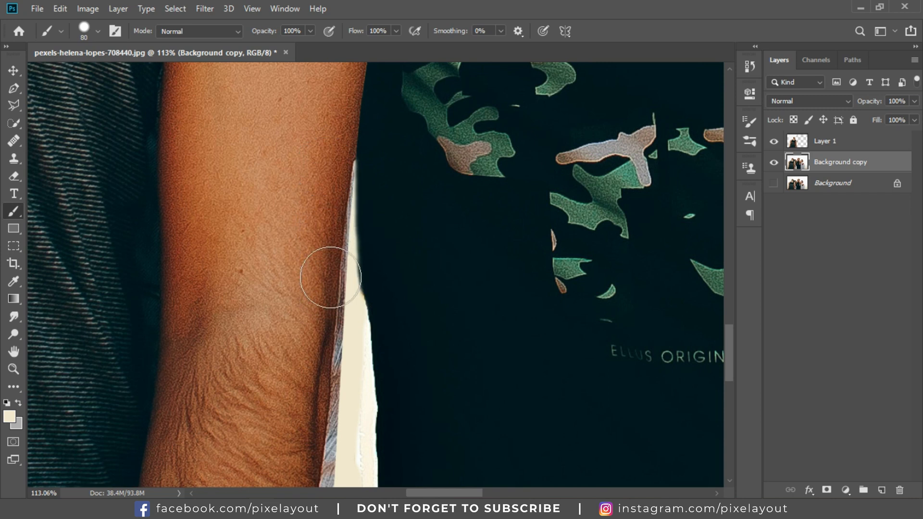
scroll(331, 218, down, 2)
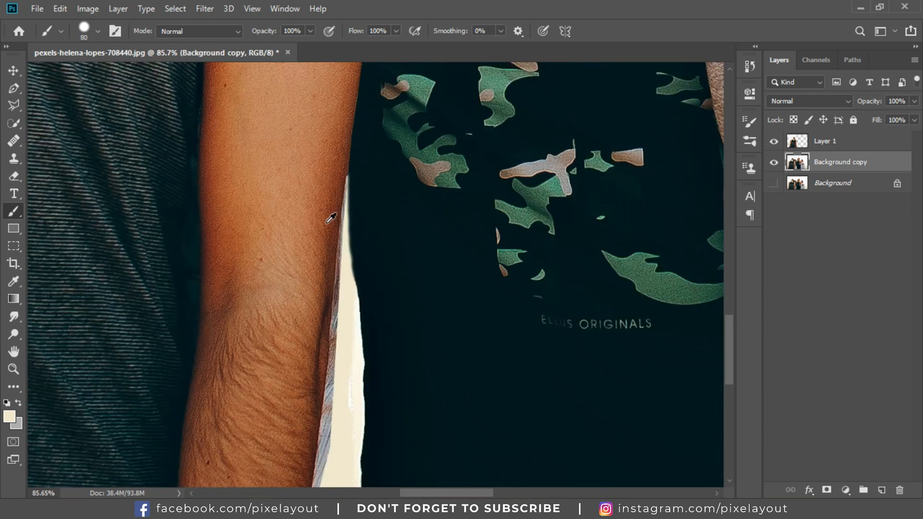
scroll(330, 219, down, 6)
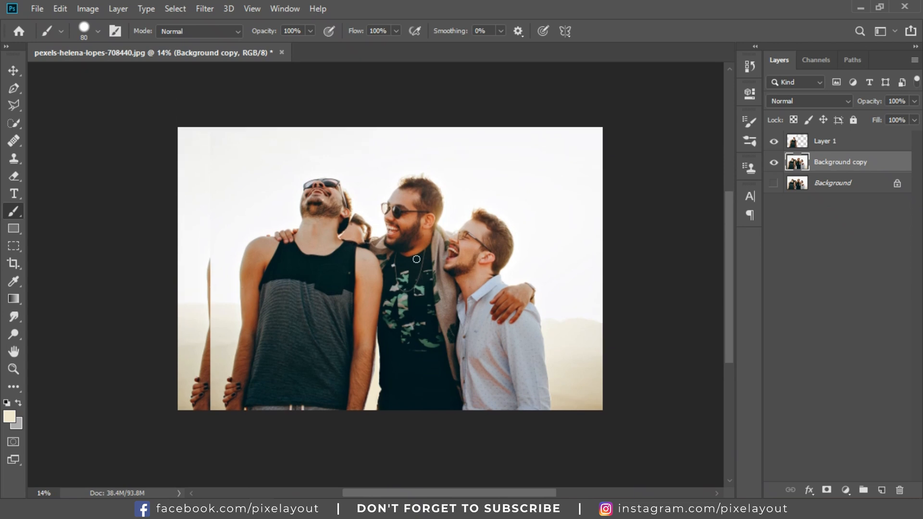
Start a Pen tool path at the base of the man's neck and trace along his skin to the tank-top strap
scroll(418, 291, up, 4)
click(15, 73)
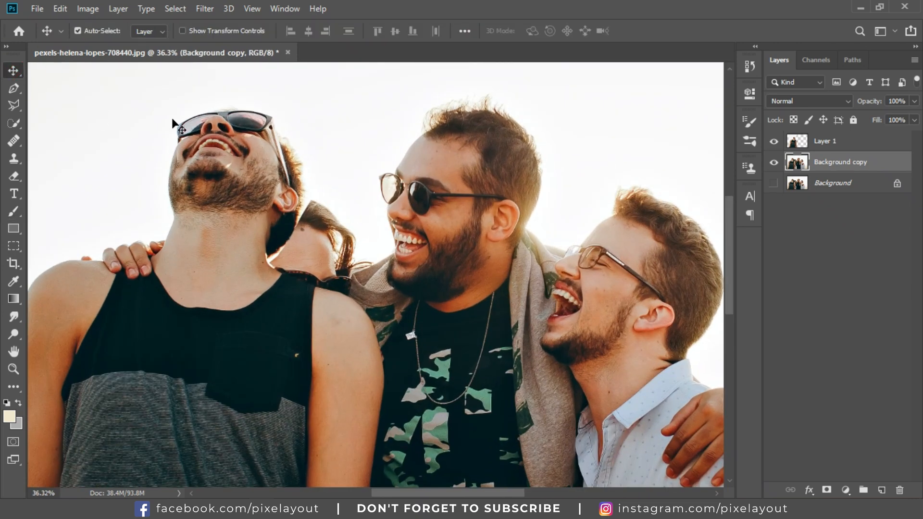
scroll(327, 226, up, 3)
scroll(329, 226, up, 1)
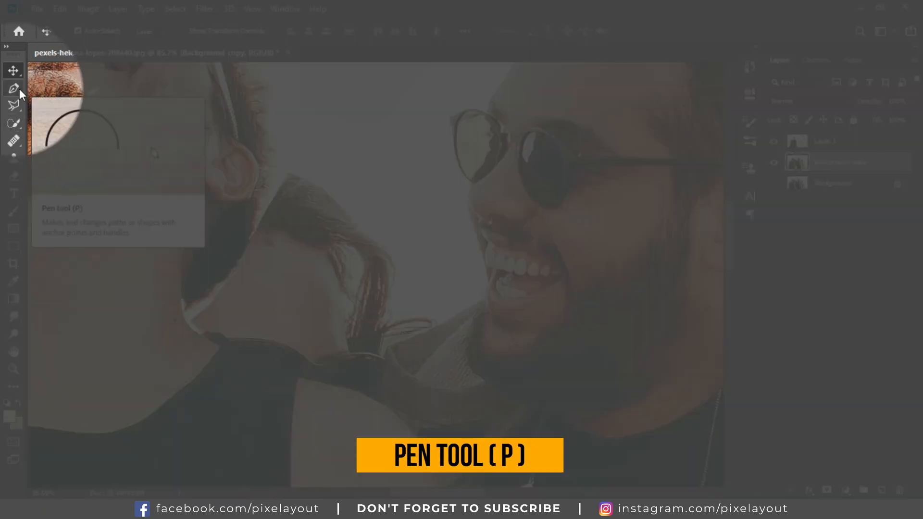
click(15, 88)
scroll(276, 192, up, 2)
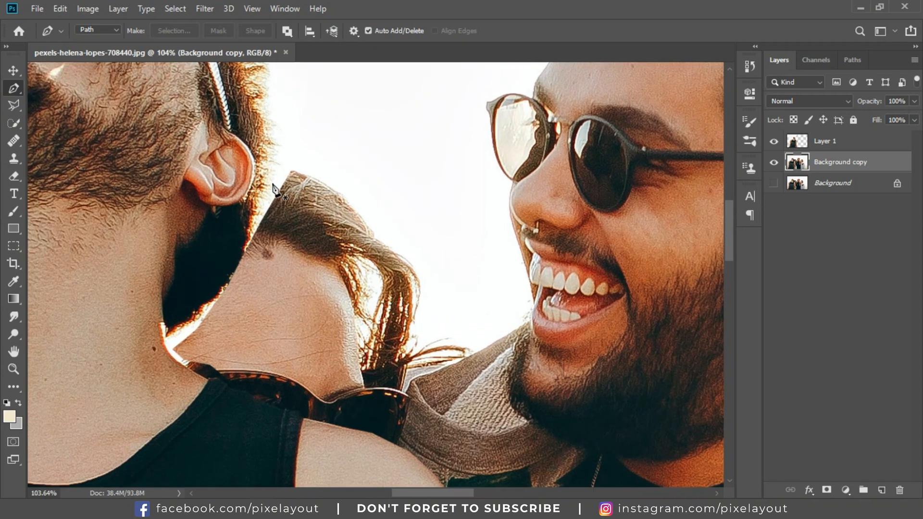
scroll(271, 302, up, 4)
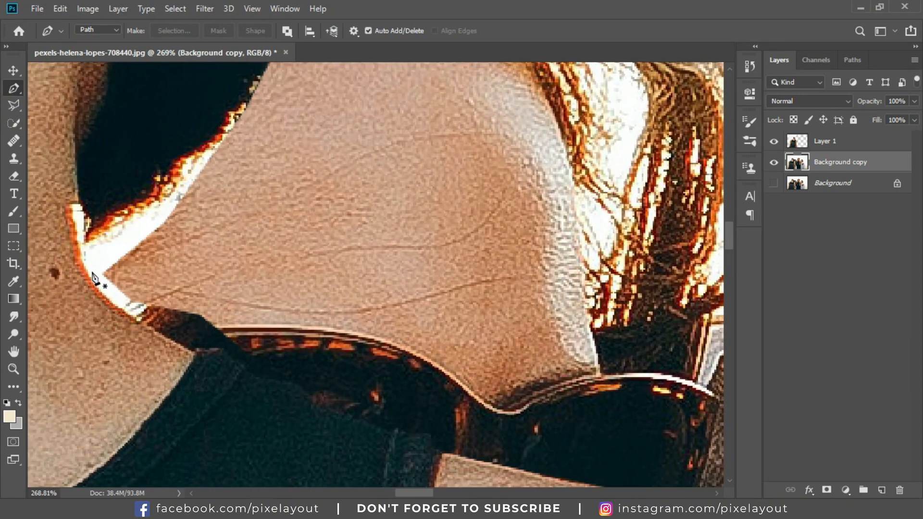
click(90, 272)
click(138, 317)
drag(173, 342, 206, 356)
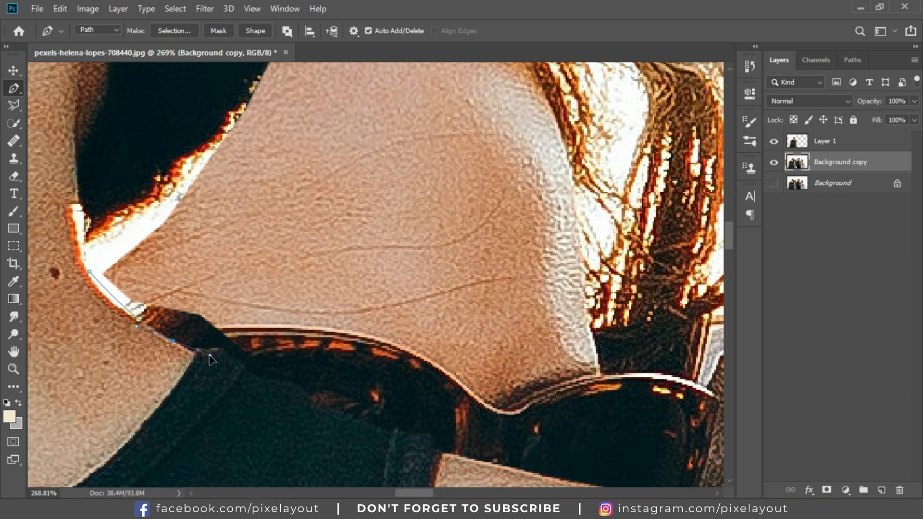
click(192, 354)
Continue the path along the tank-top strap's upper edge beneath the sunglasses to the corner of the man's bare shoulder
click(221, 352)
drag(254, 379, 274, 380)
drag(305, 384, 342, 414)
drag(394, 430, 302, 309)
click(440, 442)
click(443, 452)
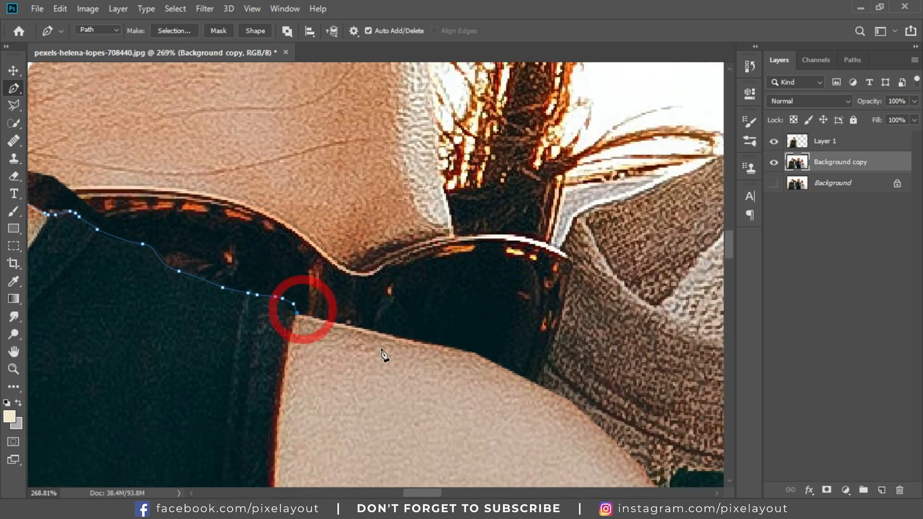
Trace the path along the top of the man's bare shoulder to the neighbouring man's jacket
click(353, 327)
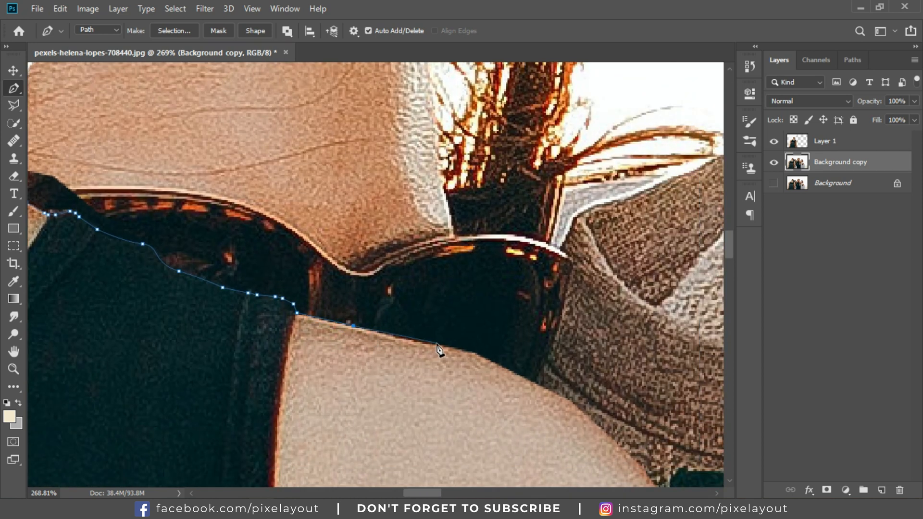
click(437, 345)
click(469, 351)
click(482, 355)
scroll(408, 288, down, 4)
scroll(391, 262, up, 3)
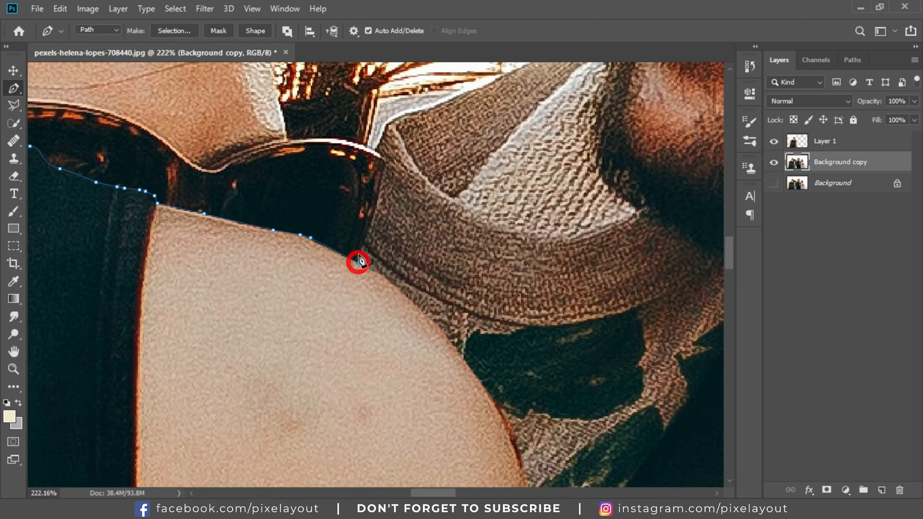
Trace the path up the outer edge of the sunglasses to the corner of the jacket collar
scroll(362, 202, up, 2)
click(384, 212)
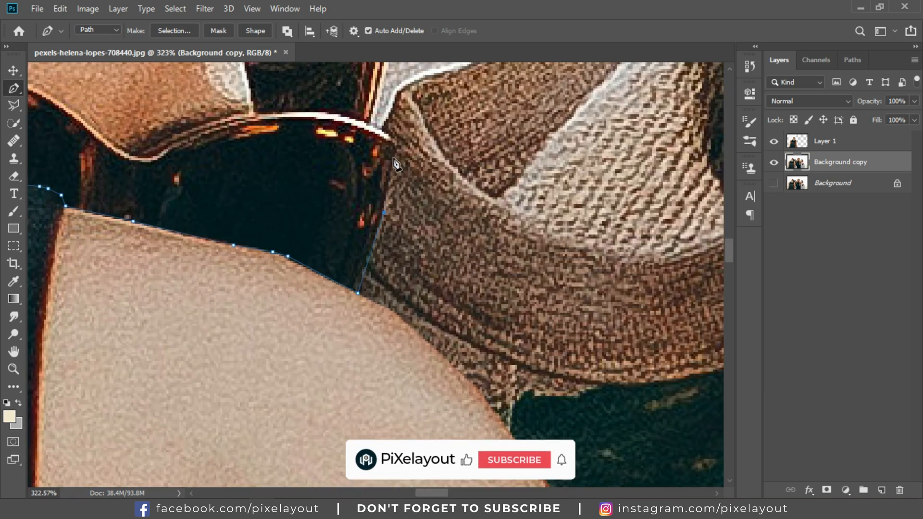
scroll(400, 142, up, 2)
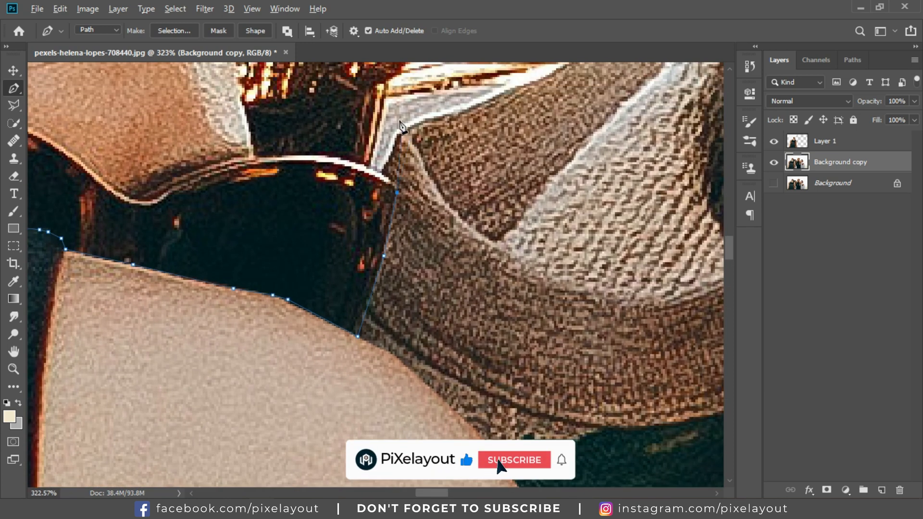
scroll(402, 141, up, 2)
drag(399, 153, 419, 132)
Extend the path along the upper edge of the jacket collar toward the laughing man's beard
scroll(428, 113, down, 8)
drag(481, 94, 458, 183)
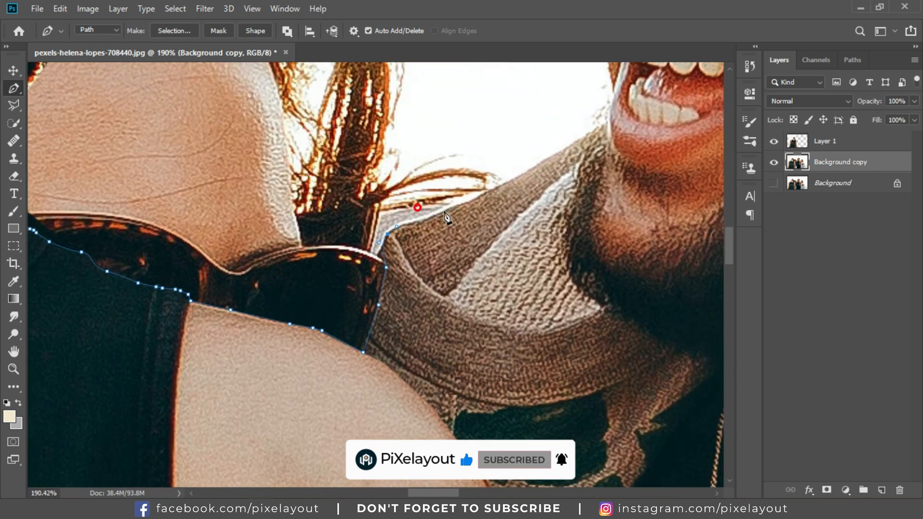
scroll(461, 185, up, 5)
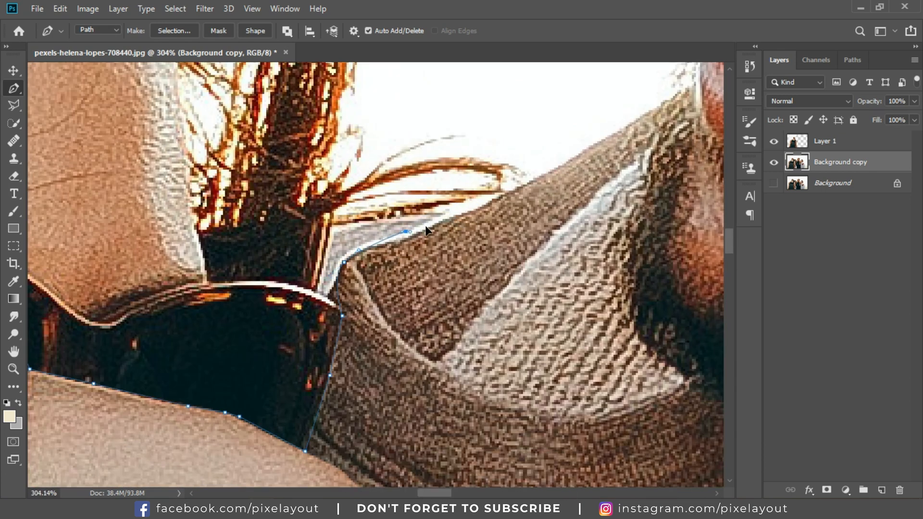
click(484, 201)
click(535, 180)
click(580, 155)
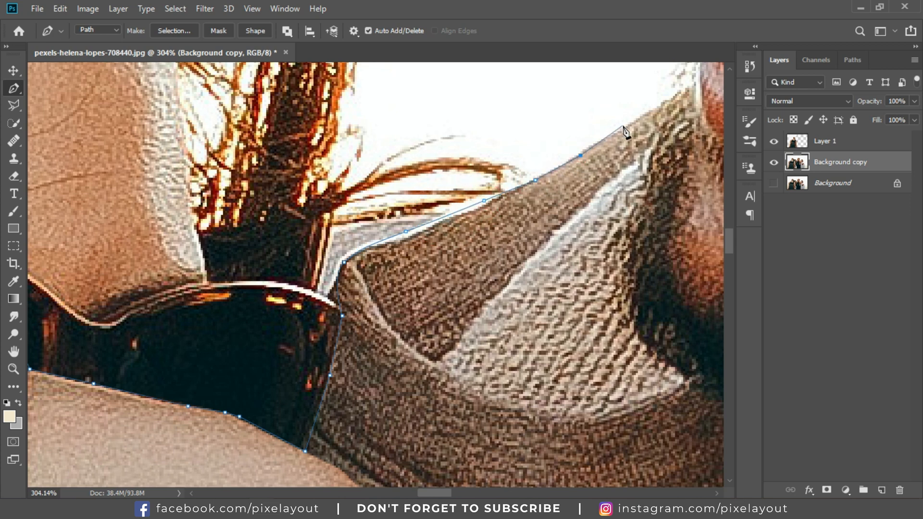
Loop the path through the sky around the woman's hair, follow the man's hairline and neck, and close it at its starting point
scroll(623, 130, down, 8)
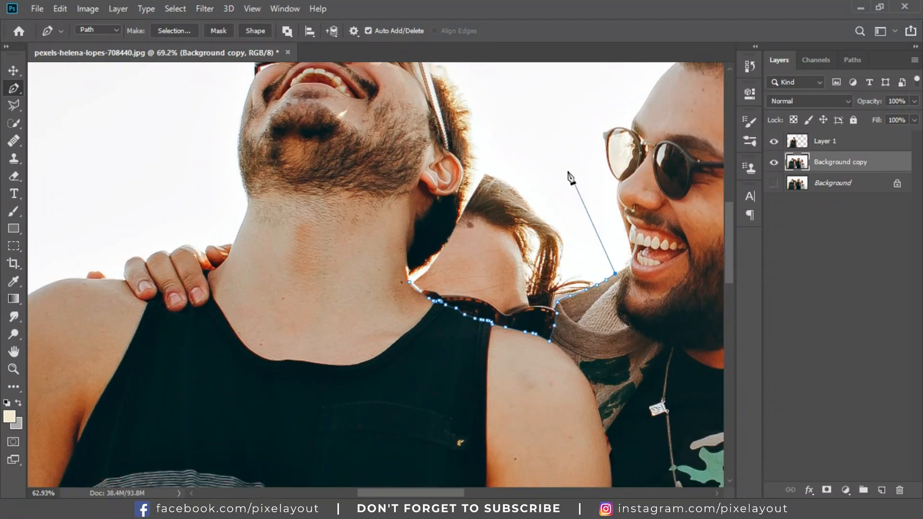
click(568, 171)
click(518, 131)
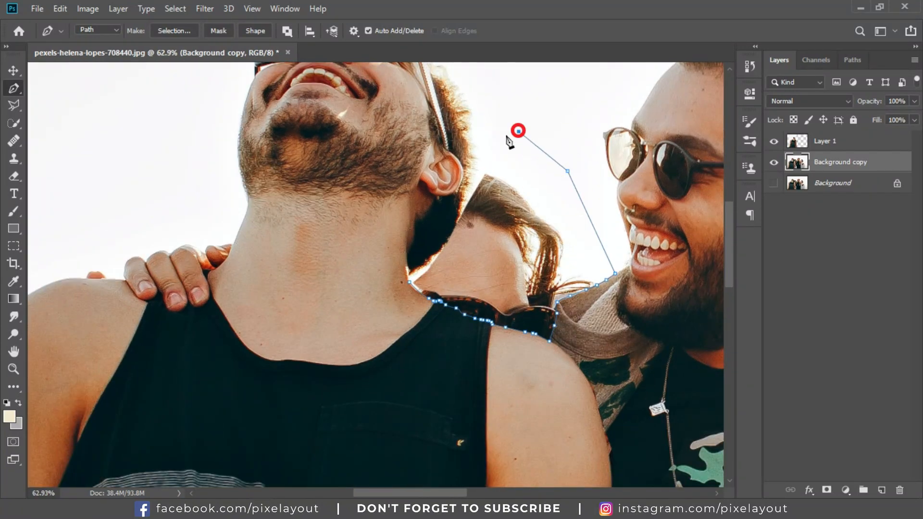
click(477, 179)
drag(382, 283, 374, 284)
key(ctrl+z)
scroll(429, 268, up, 4)
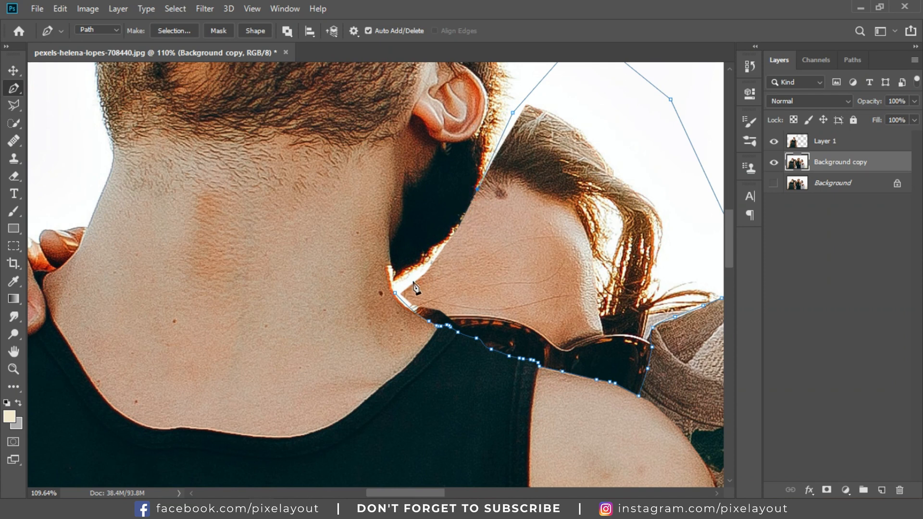
drag(419, 275, 392, 290)
click(394, 293)
scroll(394, 293, down, 5)
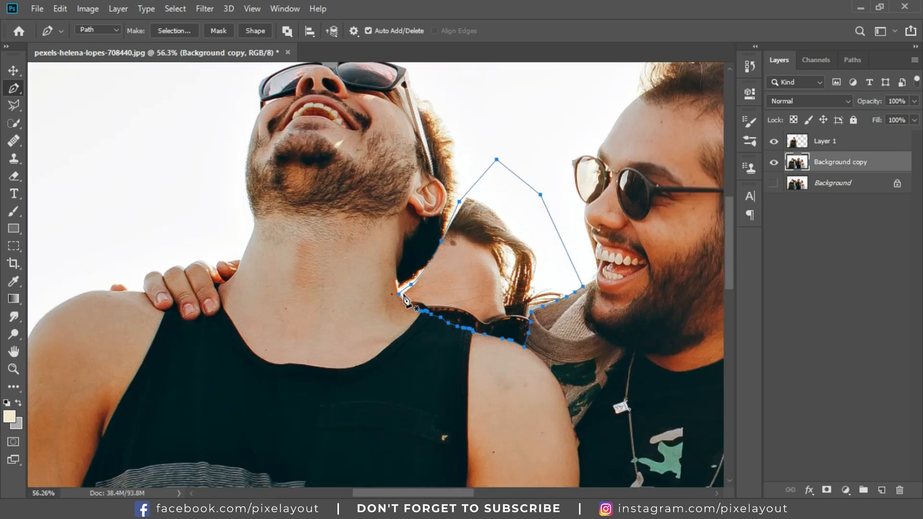
Convert the closed path into a new anti-aliased selection with a feather radius of 1 pixel
scroll(387, 275, down, 2)
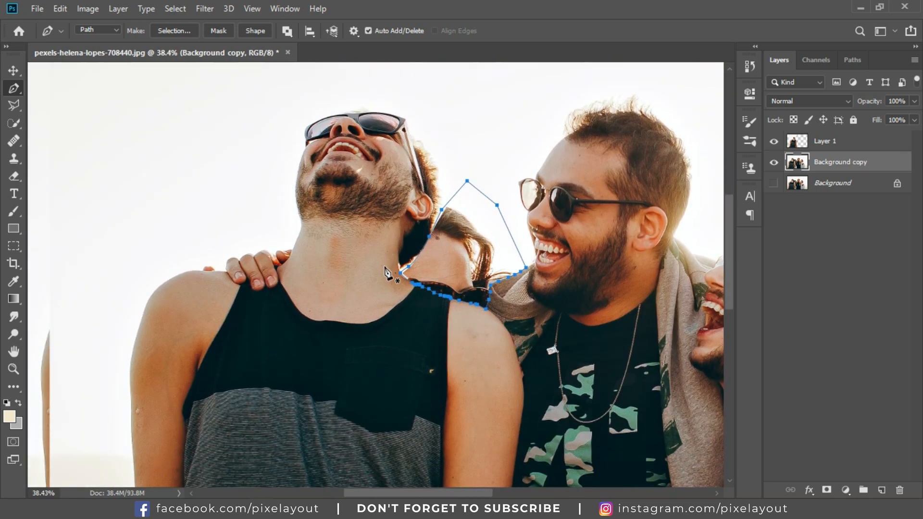
right_click(483, 278)
click(491, 254)
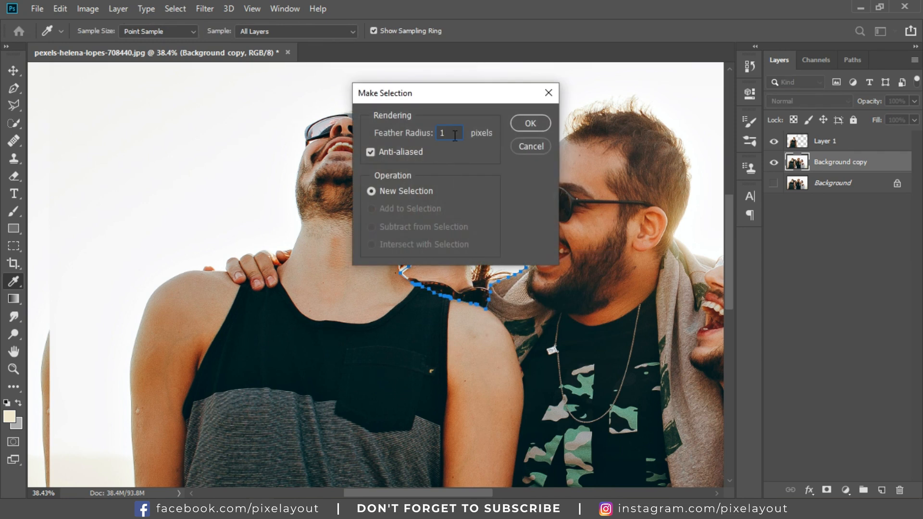
click(531, 123)
key(p)
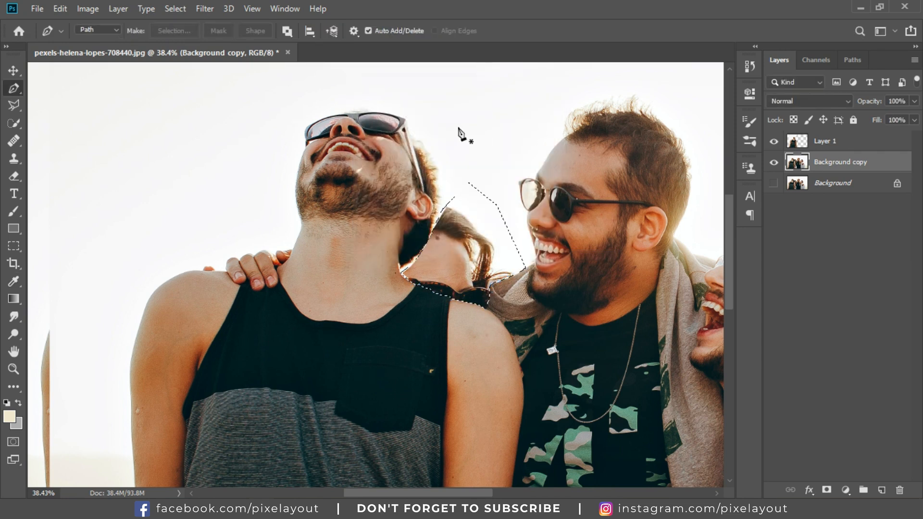
Sample the white sky colour and brush over the woman's head and sunglasses inside the selection on Background copy
scroll(392, 190, down, 3)
scroll(541, 183, up, 5)
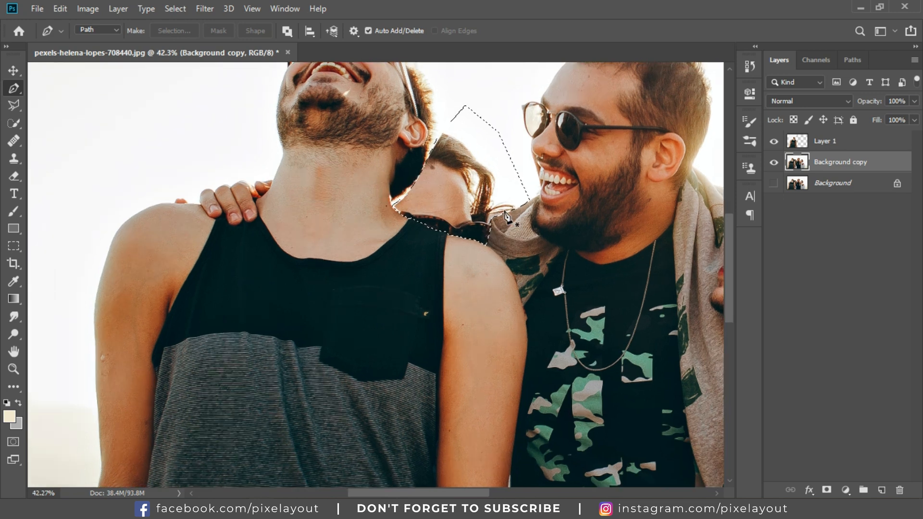
click(18, 214)
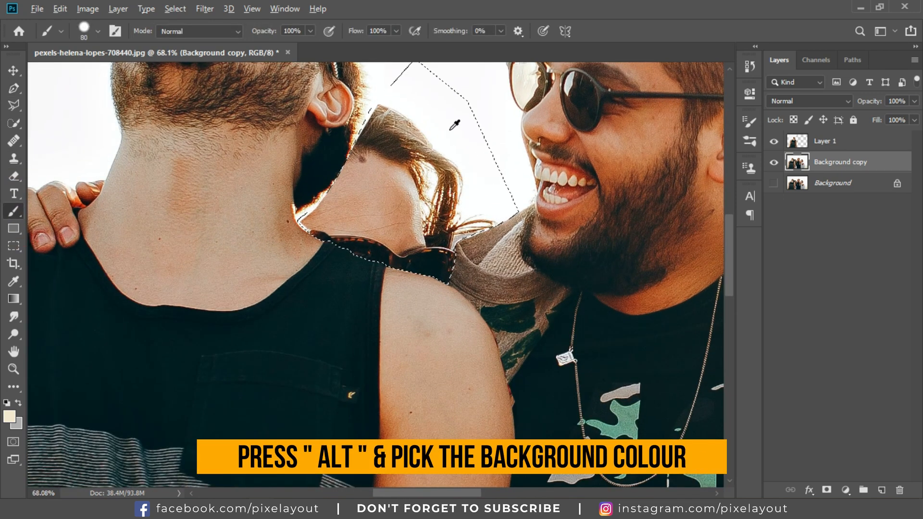
mouse_move(440, 150)
mouse_down()
mouse_move(421, 181)
mouse_move(397, 86)
mouse_move(366, 151)
mouse_move(315, 201)
mouse_move(335, 232)
mouse_move(434, 260)
mouse_move(359, 214)
mouse_up()
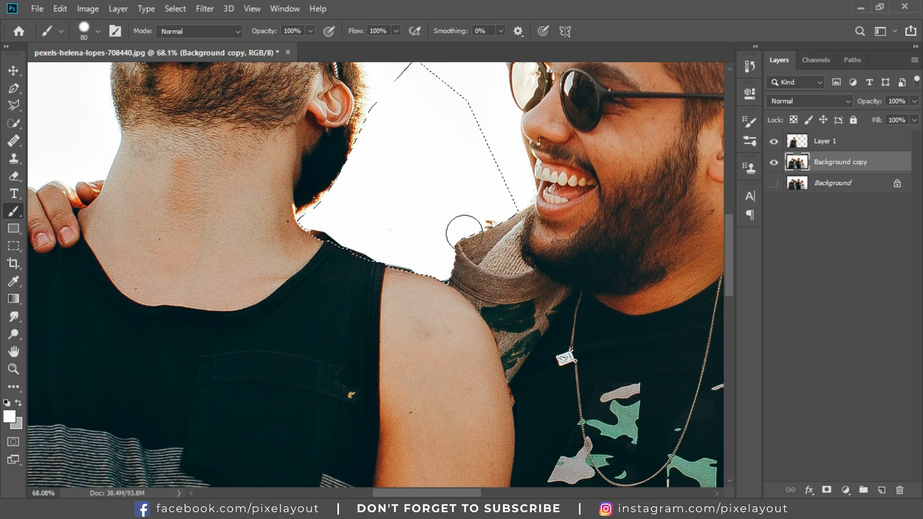
click(426, 258)
On Layer 1, paint white over the dark sunglasses remnants along the man's strap and shoulder
click(13, 88)
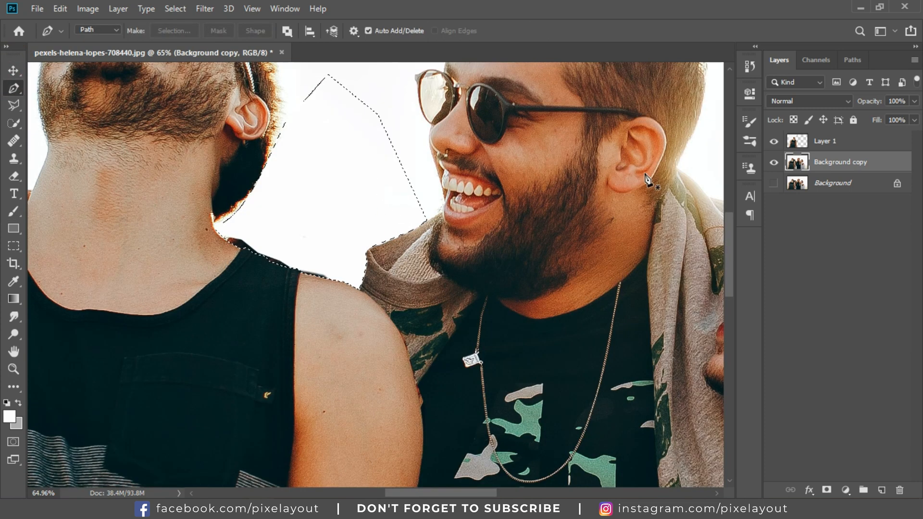
click(841, 143)
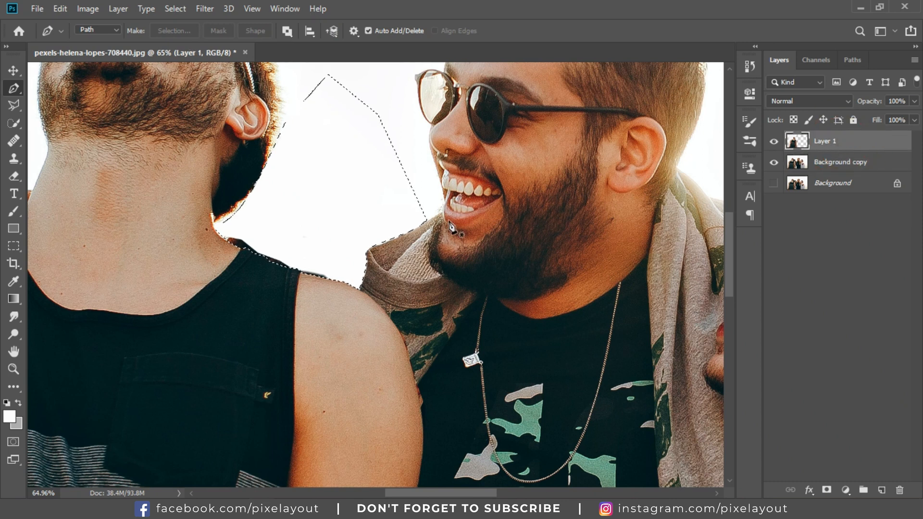
scroll(291, 273, up, 5)
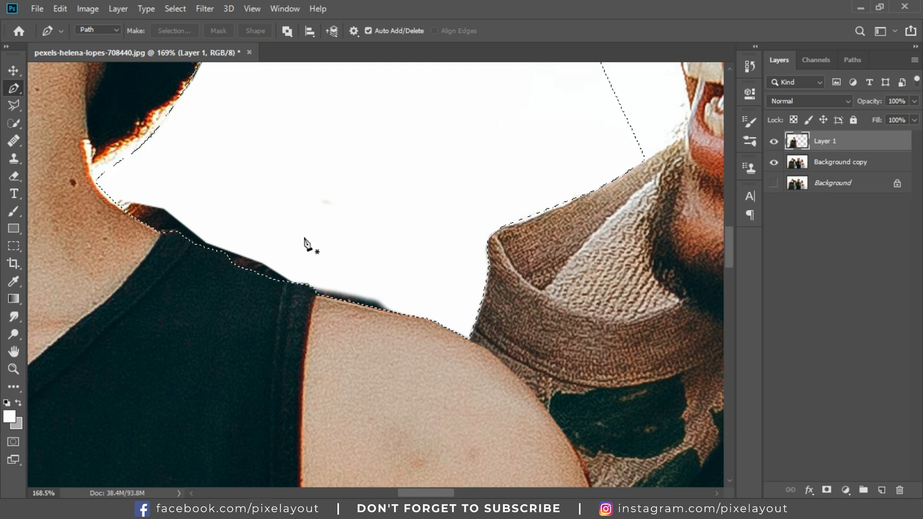
key(b)
mouse_move(317, 202)
mouse_down()
mouse_move(236, 199)
mouse_move(265, 224)
mouse_move(188, 195)
mouse_move(201, 193)
mouse_move(142, 189)
mouse_move(192, 199)
mouse_move(283, 245)
mouse_move(405, 281)
mouse_up()
Add a layer mask to Layer 1 from the active selection, with the Brush tool active
scroll(404, 281, down, 5)
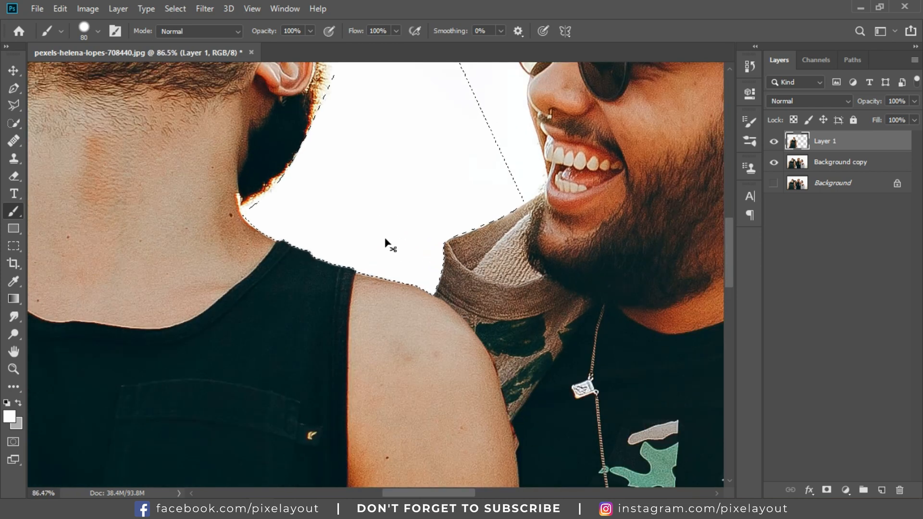
scroll(377, 232, down, 4)
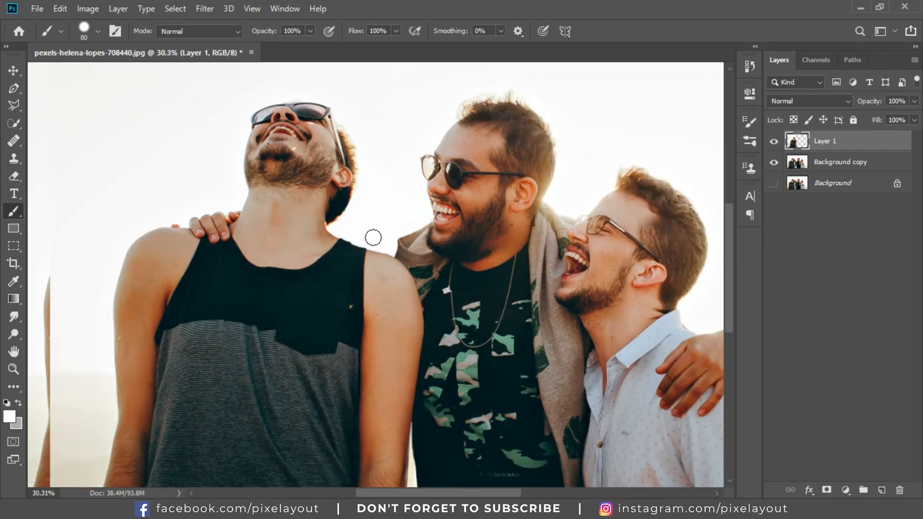
scroll(373, 237, down, 2)
scroll(432, 238, down, 5)
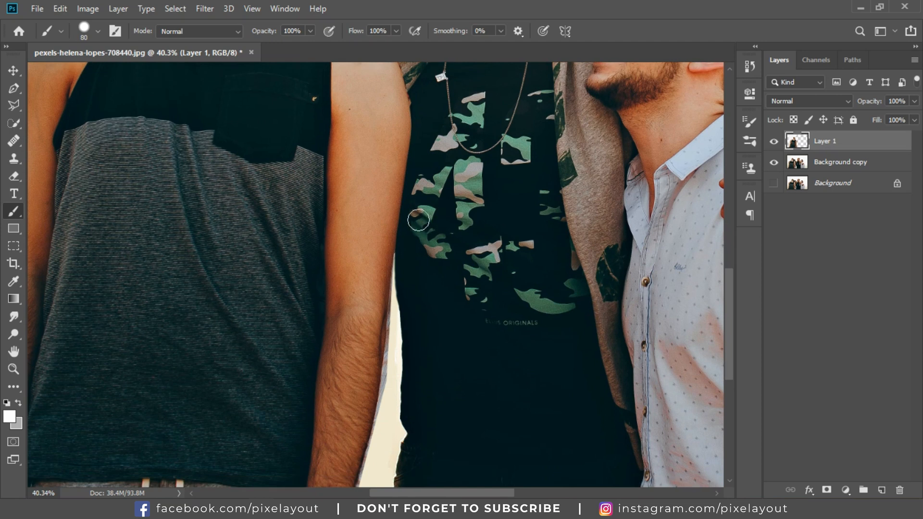
click(10, 72)
scroll(442, 238, down, 4)
scroll(449, 269, down, 2)
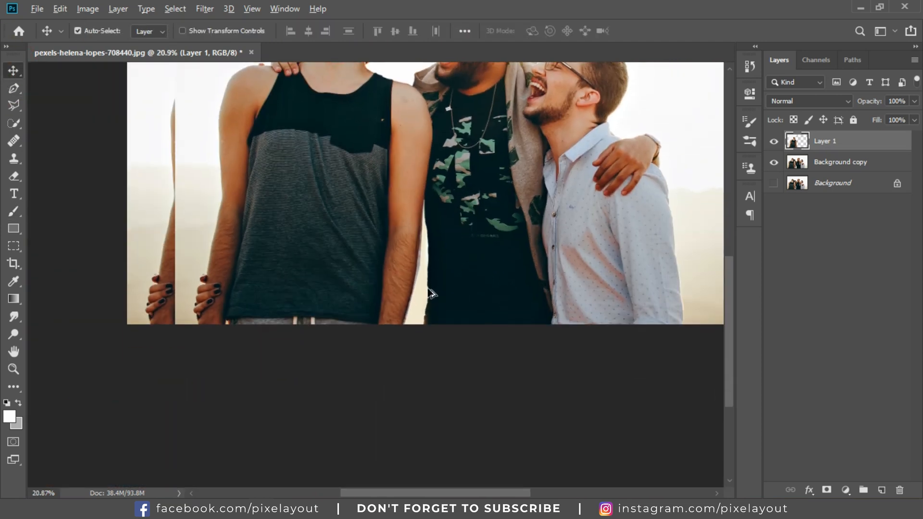
scroll(414, 319, up, 4)
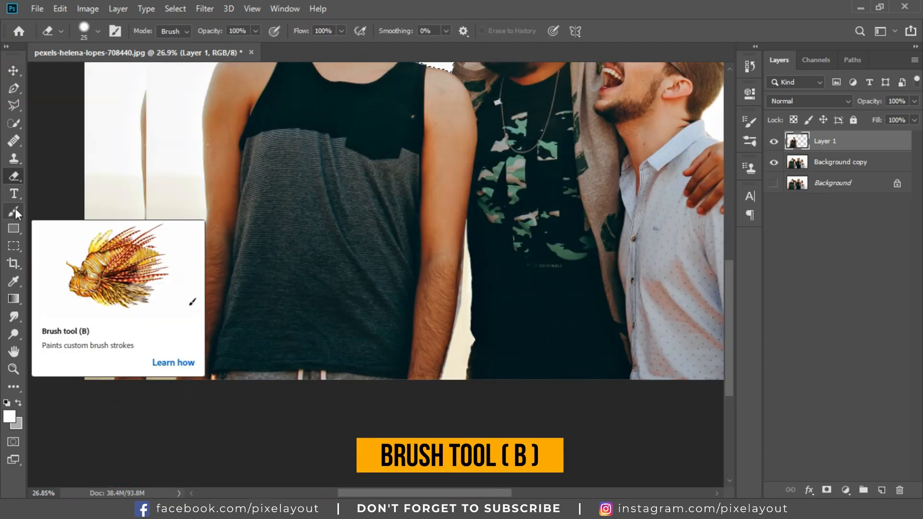
click(15, 211)
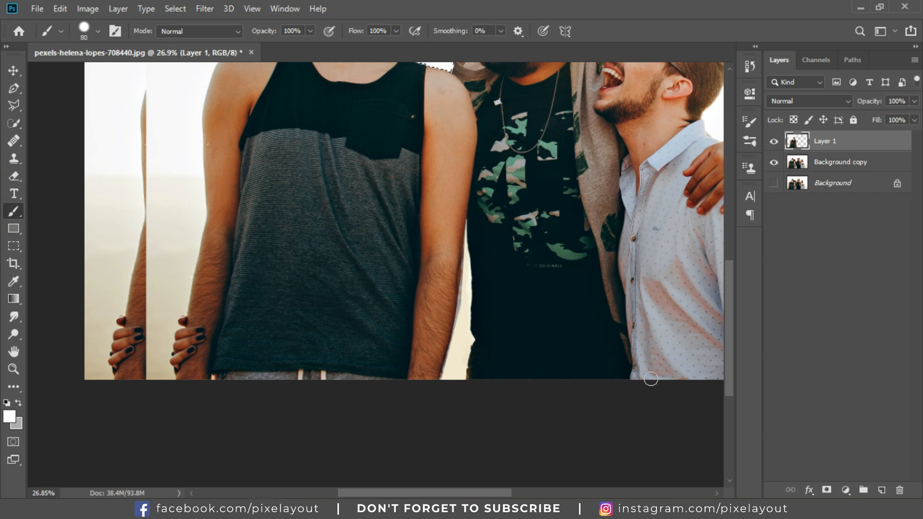
click(826, 491)
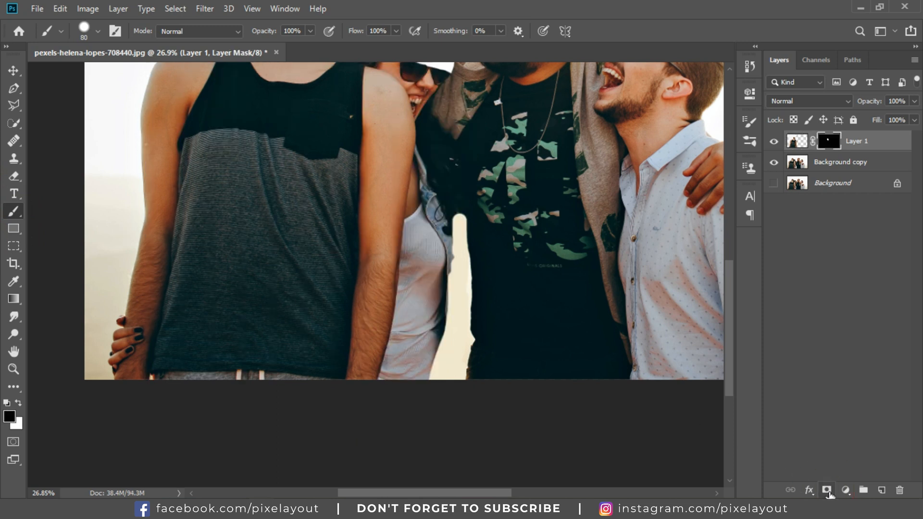